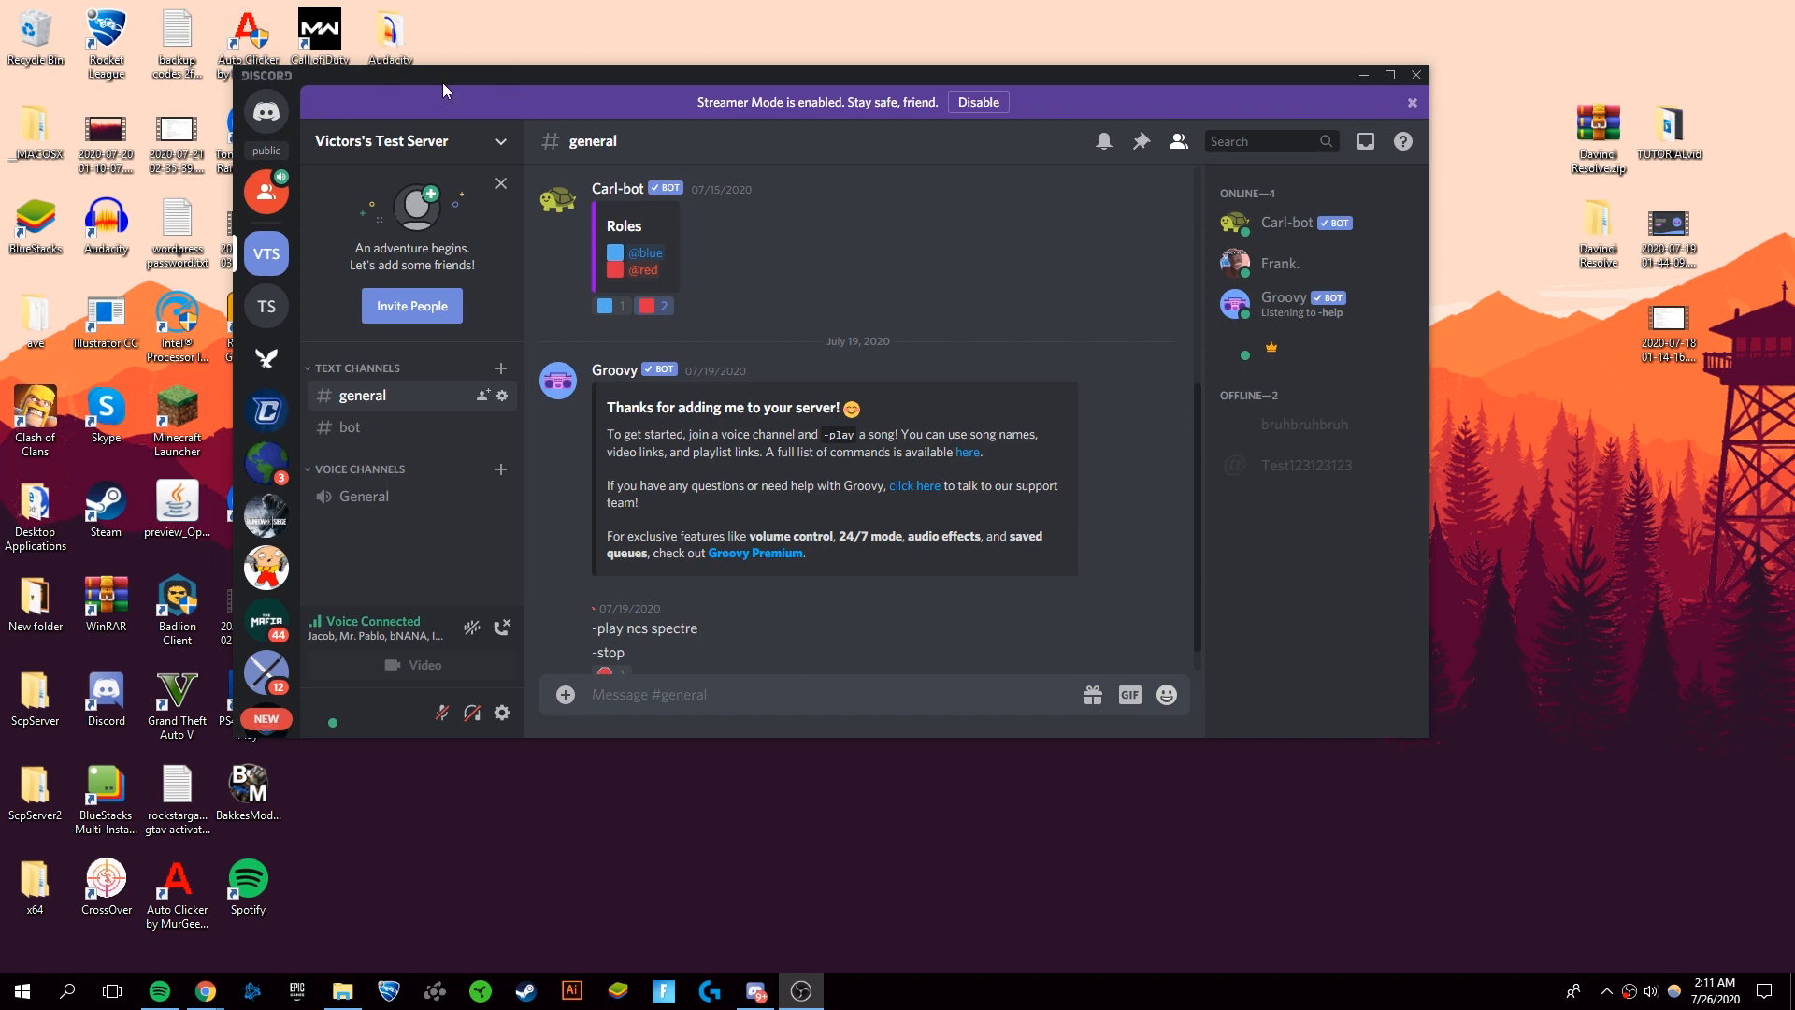
- Move the Discord window lower and slightly left on the desktop
{"action": "left_click_drag", "start_coordinate": [564, 18], "coordinate": [409, 297]}
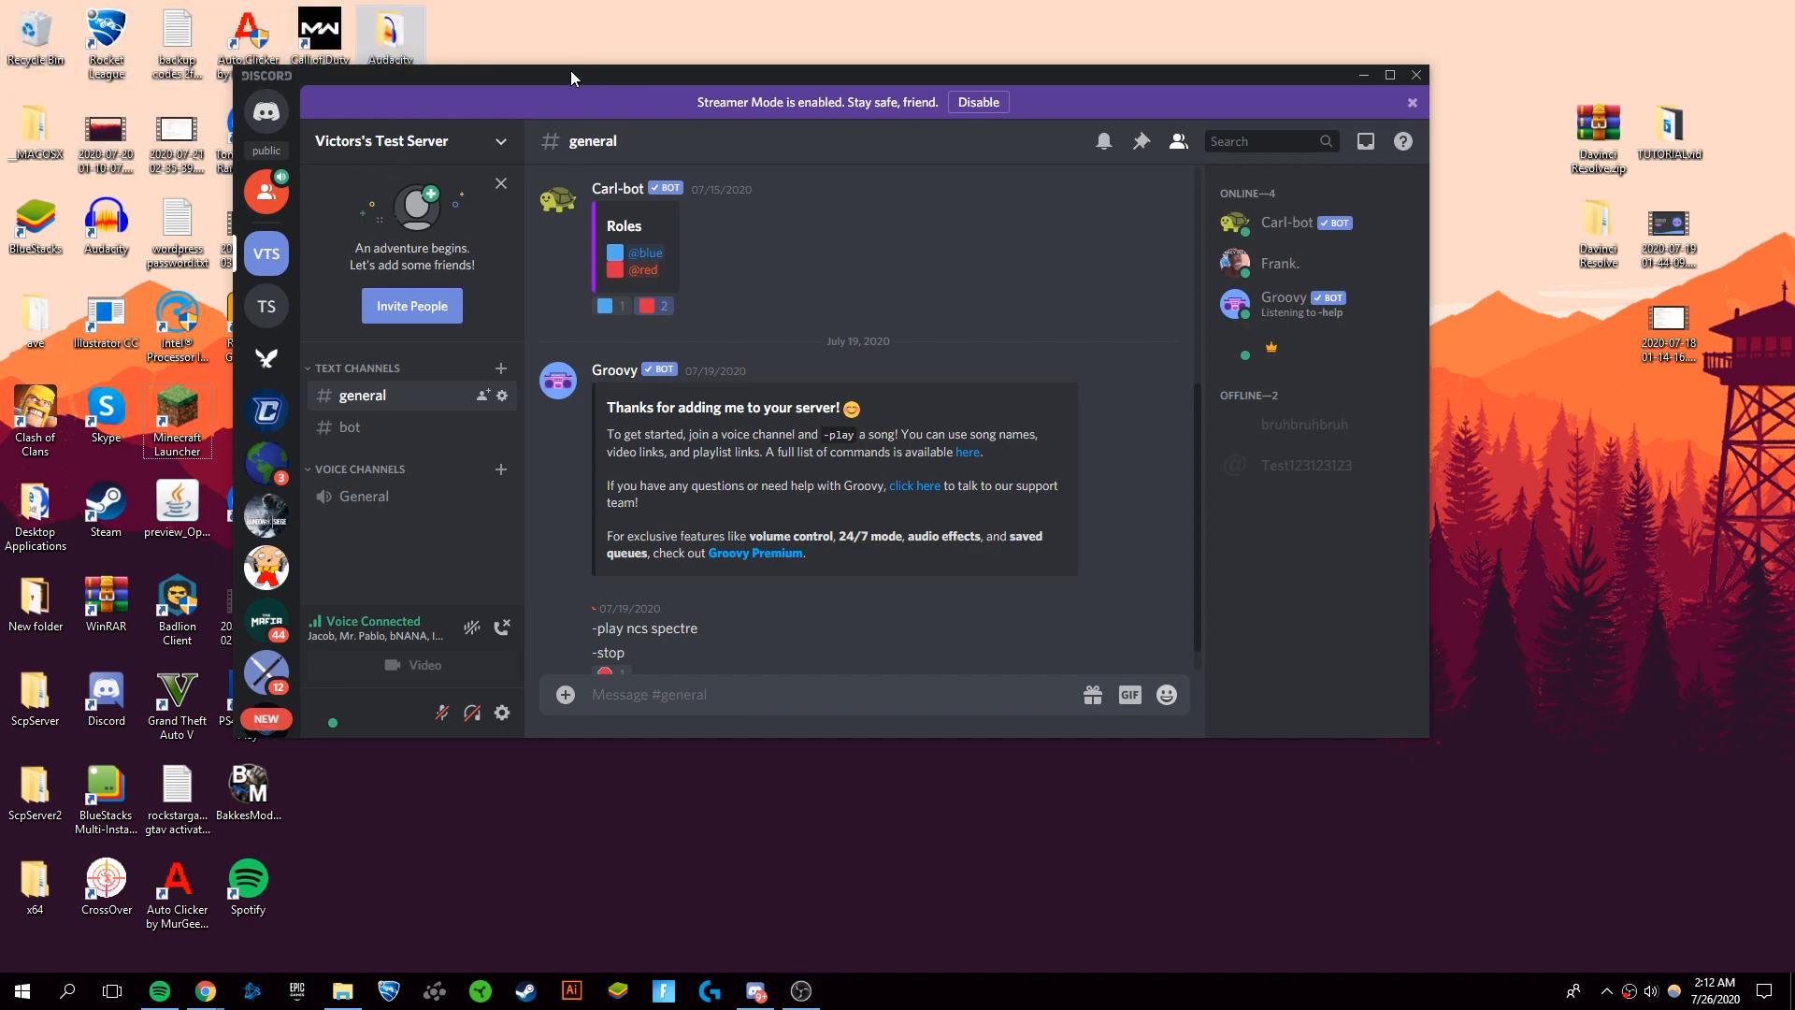
{"action": "left_click_drag", "start_coordinate": [571, 70], "coordinate": [561, 197]}
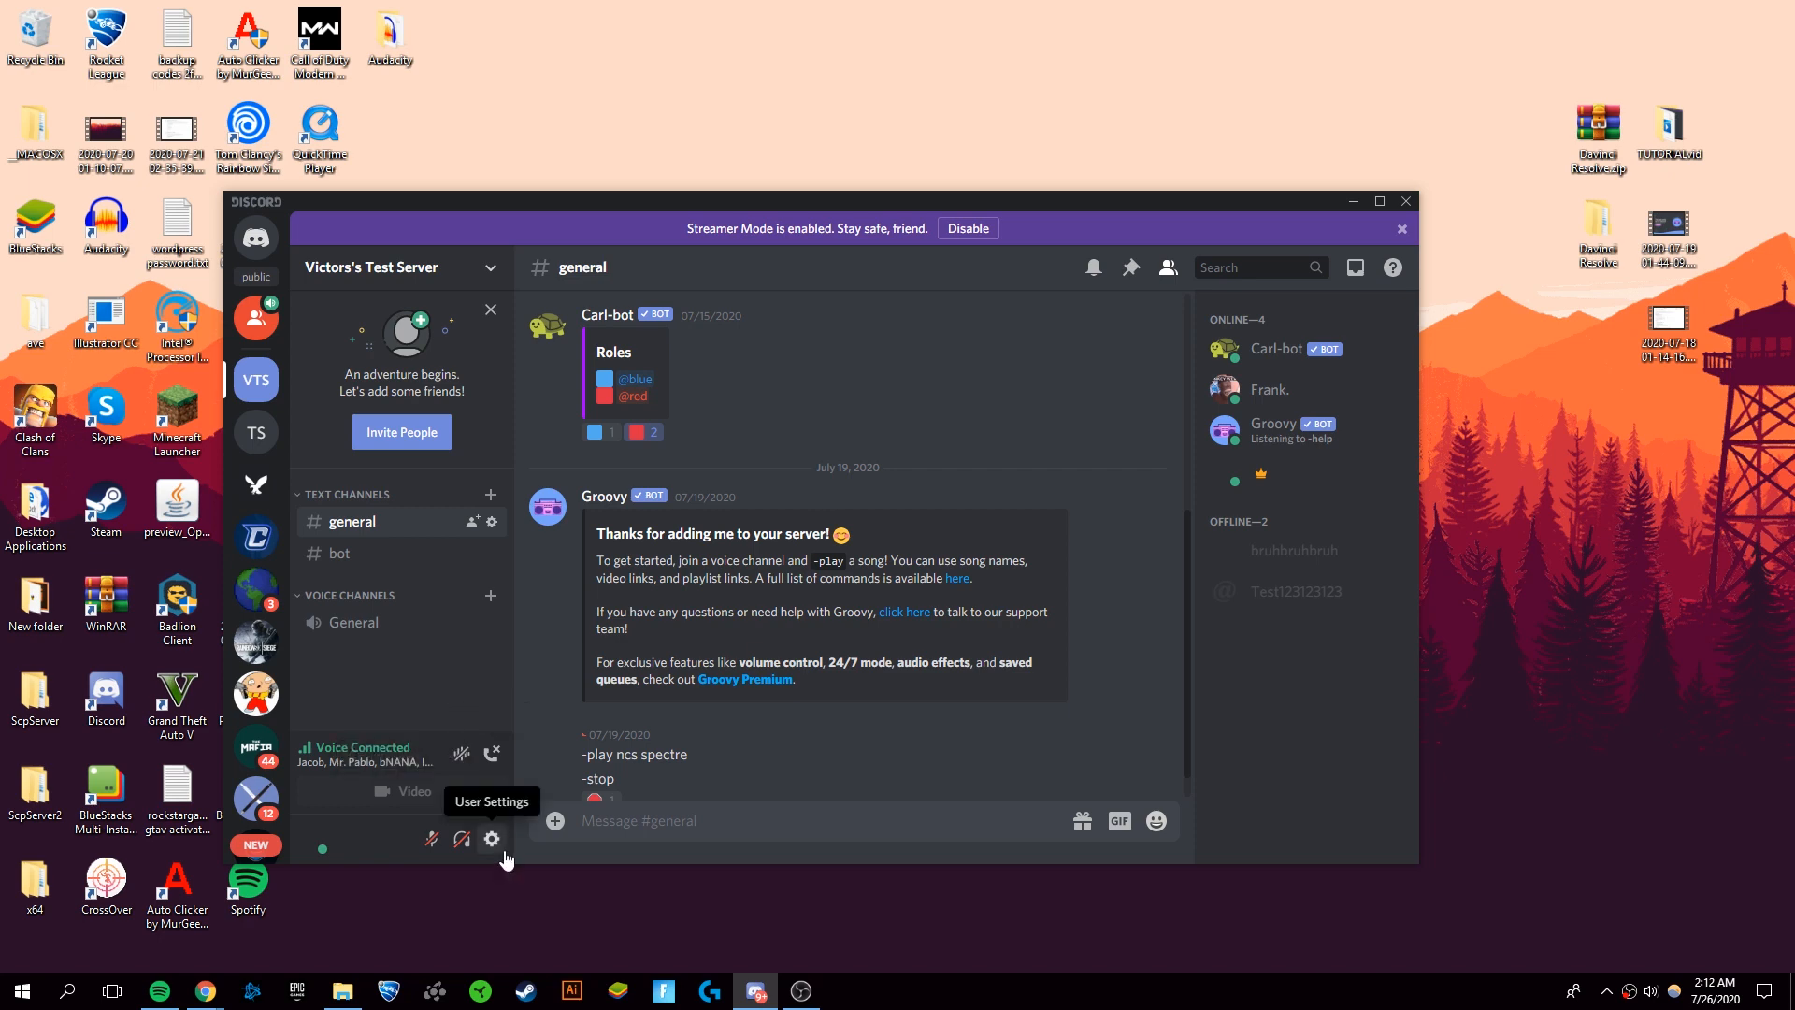
- Go from the gear icon into User Settings and select Overlay under App Settings
{"action": "left_click", "coordinate": [491, 839]}
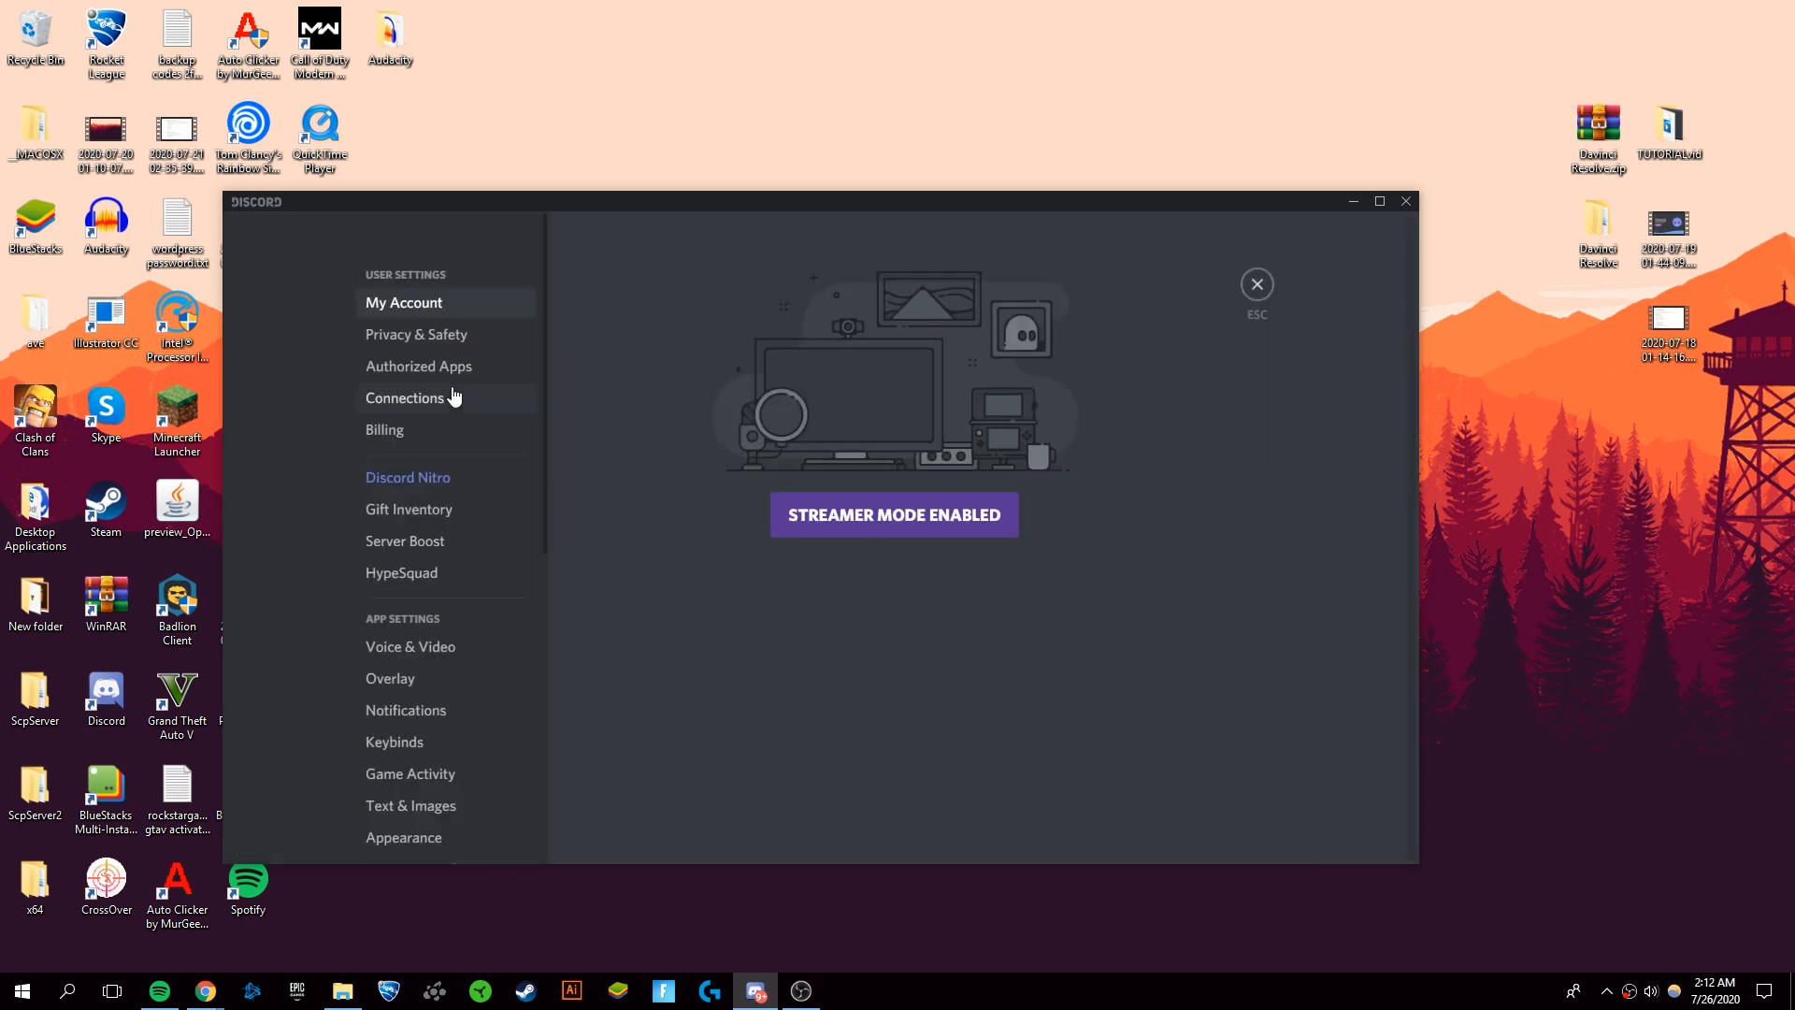
{"action": "scroll", "coordinate": [464, 429], "scroll_direction": "down", "scroll_amount": 3}
{"action": "scroll", "coordinate": [464, 429], "scroll_direction": "down", "scroll_amount": 1}
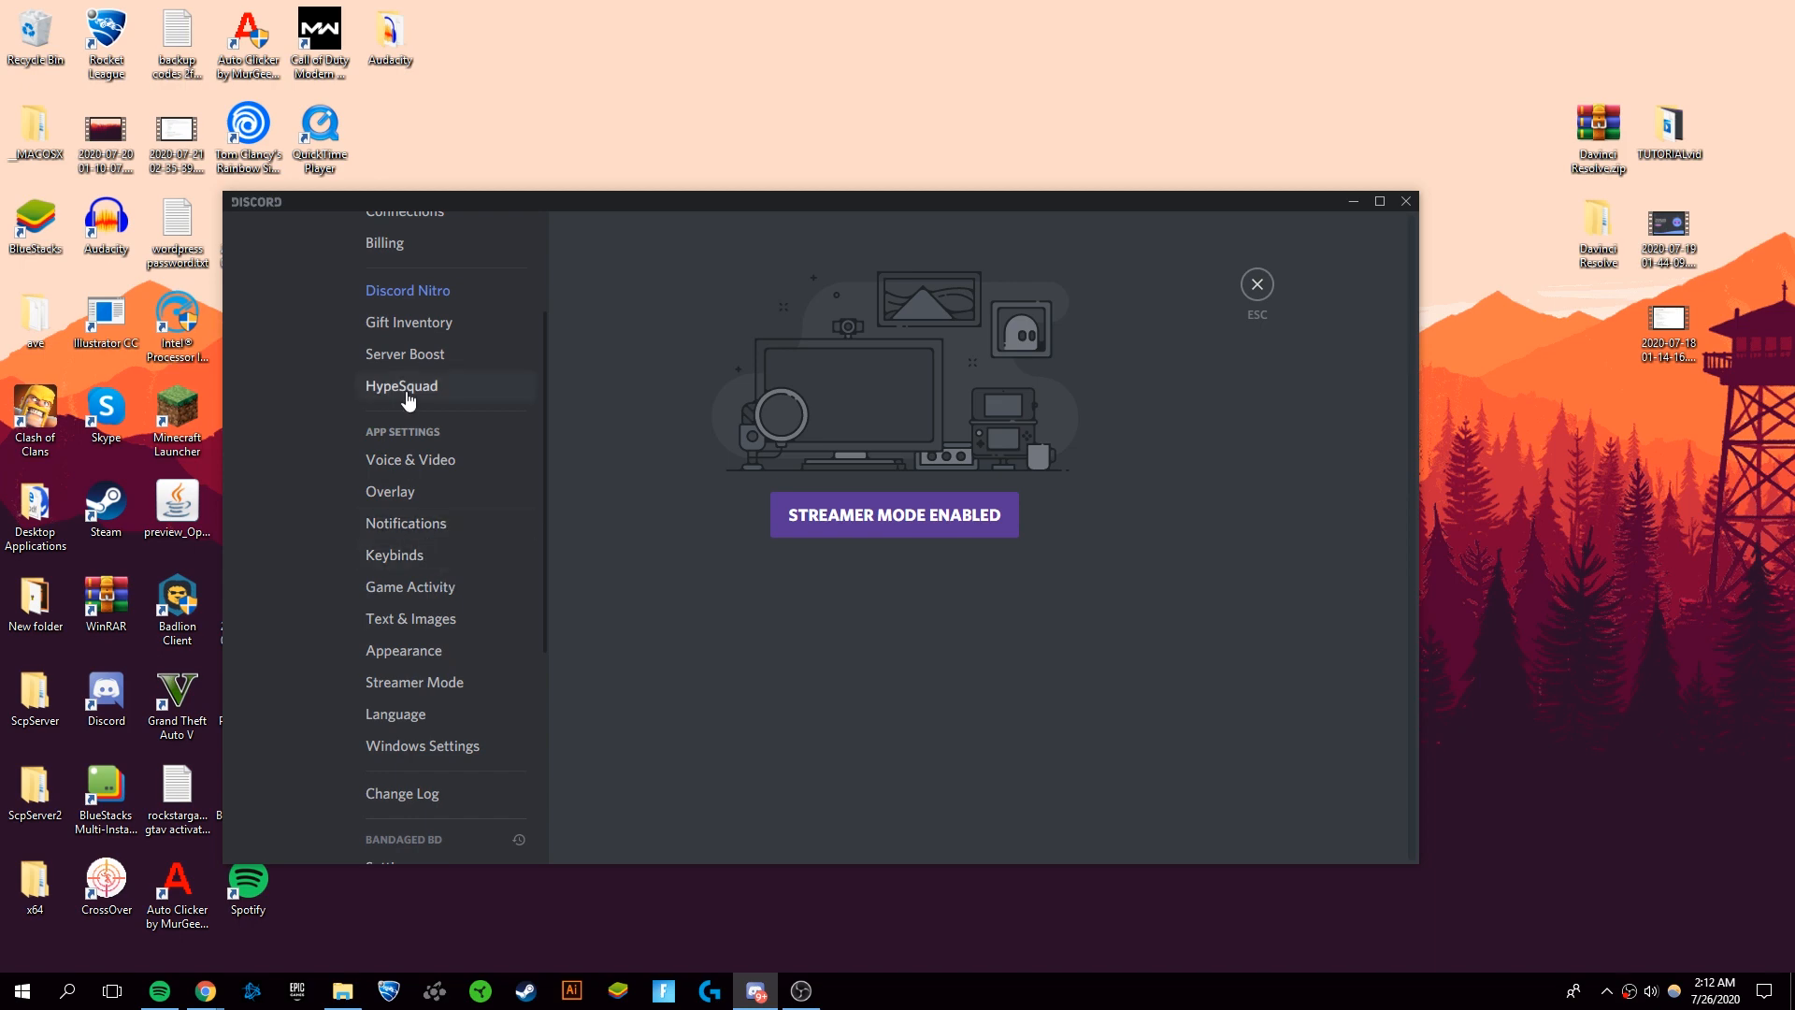
{"action": "scroll", "coordinate": [410, 403], "scroll_direction": "up", "scroll_amount": 1}
{"action": "scroll", "coordinate": [421, 421], "scroll_direction": "down", "scroll_amount": 1}
{"action": "scroll", "coordinate": [448, 478], "scroll_direction": "down", "scroll_amount": 1}
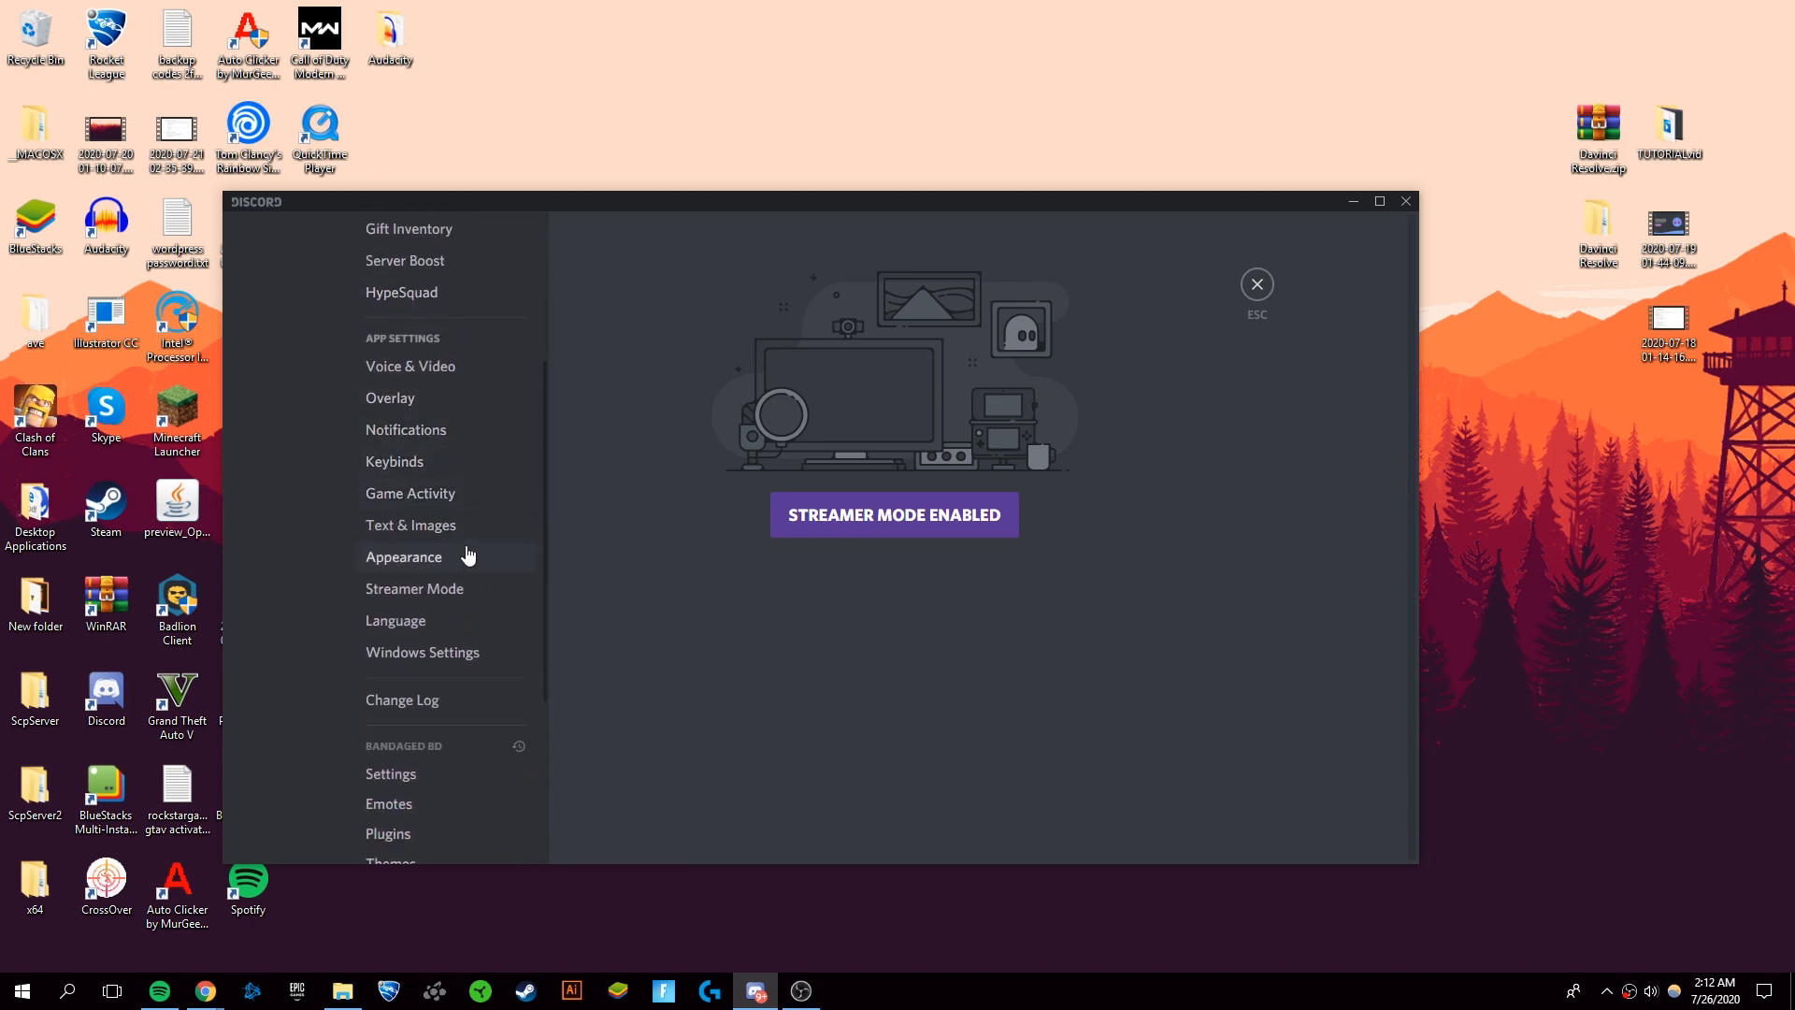
{"action": "left_click", "coordinate": [413, 398]}
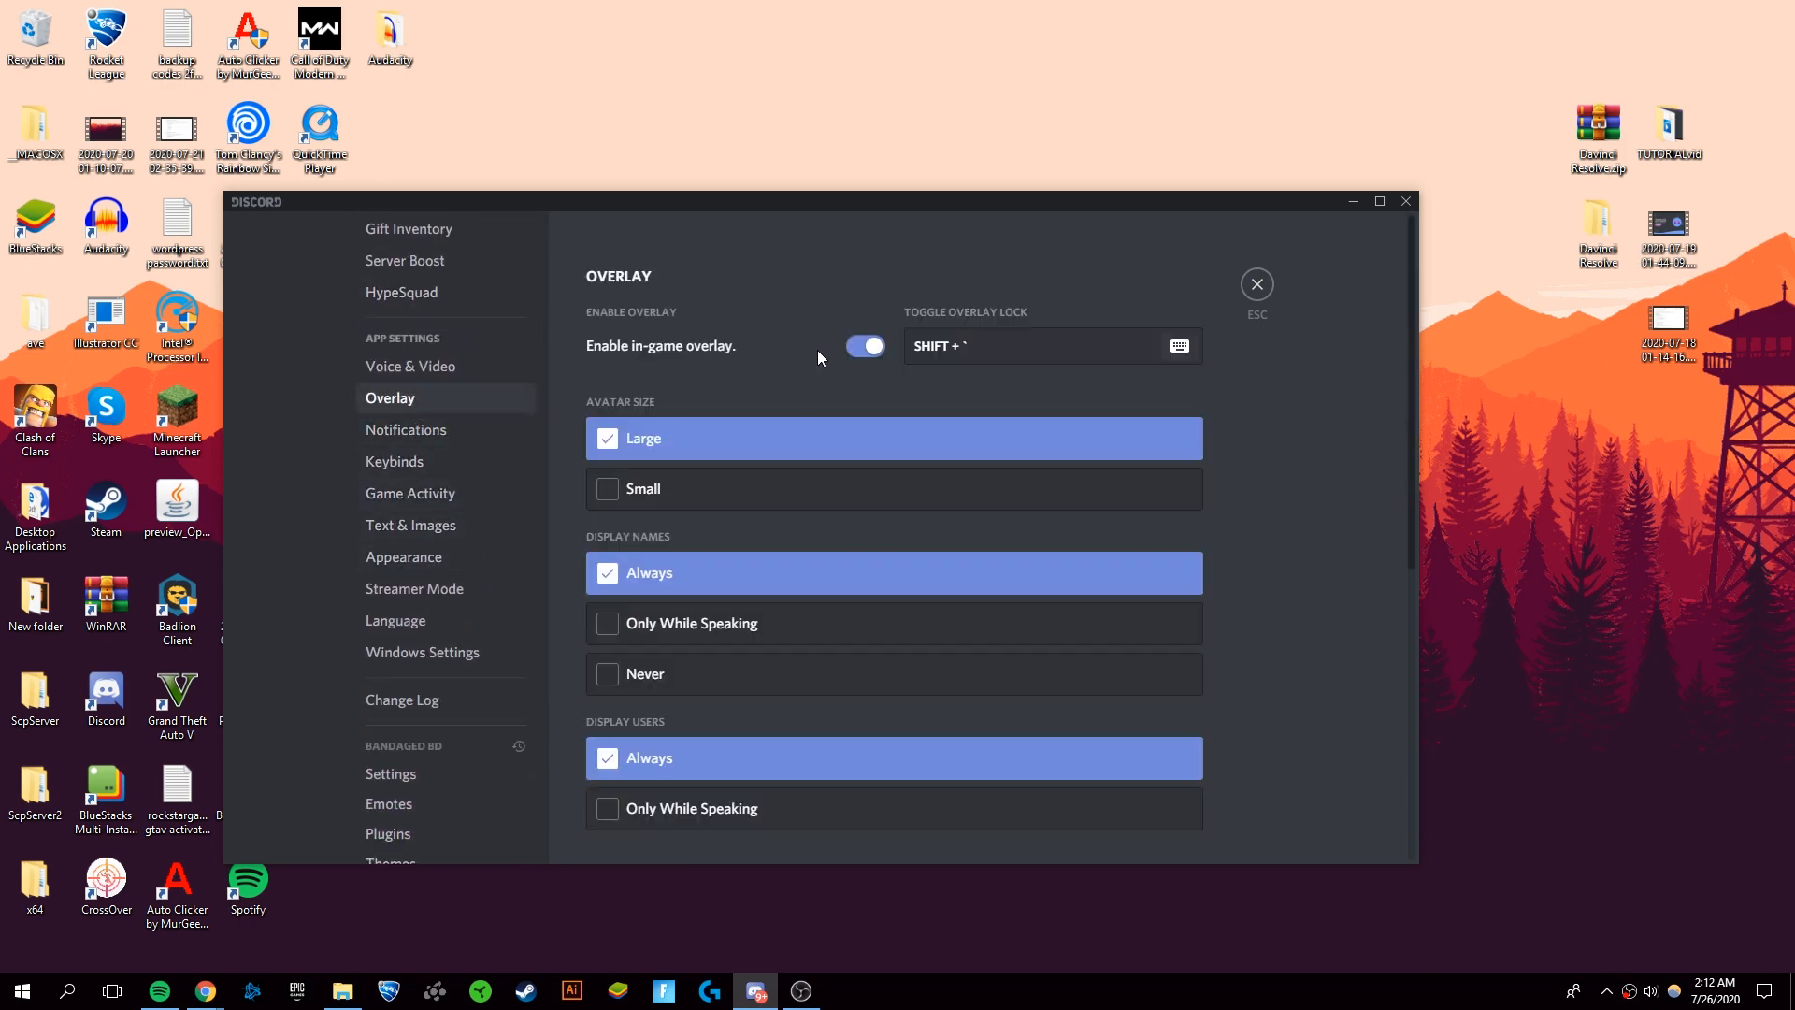
{"action": "left_click", "coordinate": [869, 349]}
{"action": "left_click", "coordinate": [867, 355]}
{"action": "scroll", "coordinate": [758, 346], "scroll_direction": "down", "scroll_amount": 1}
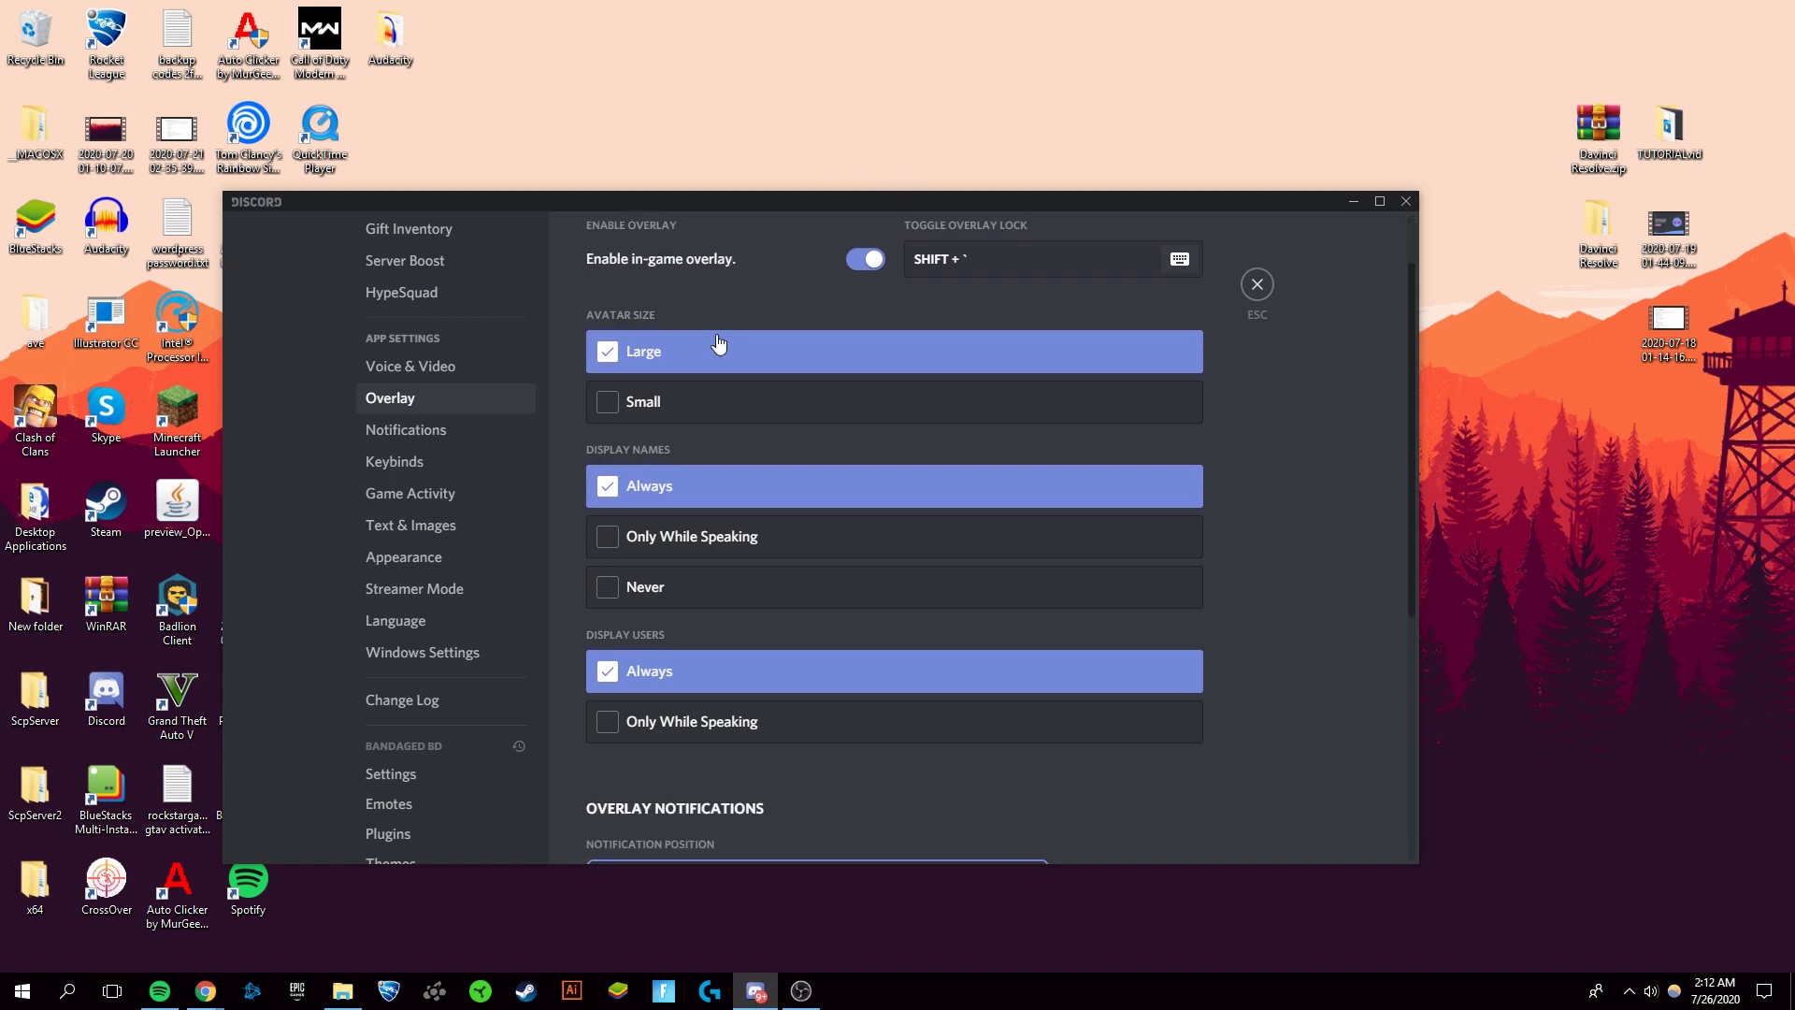
{"action": "left_click", "coordinate": [648, 395]}
{"action": "left_click", "coordinate": [649, 349]}
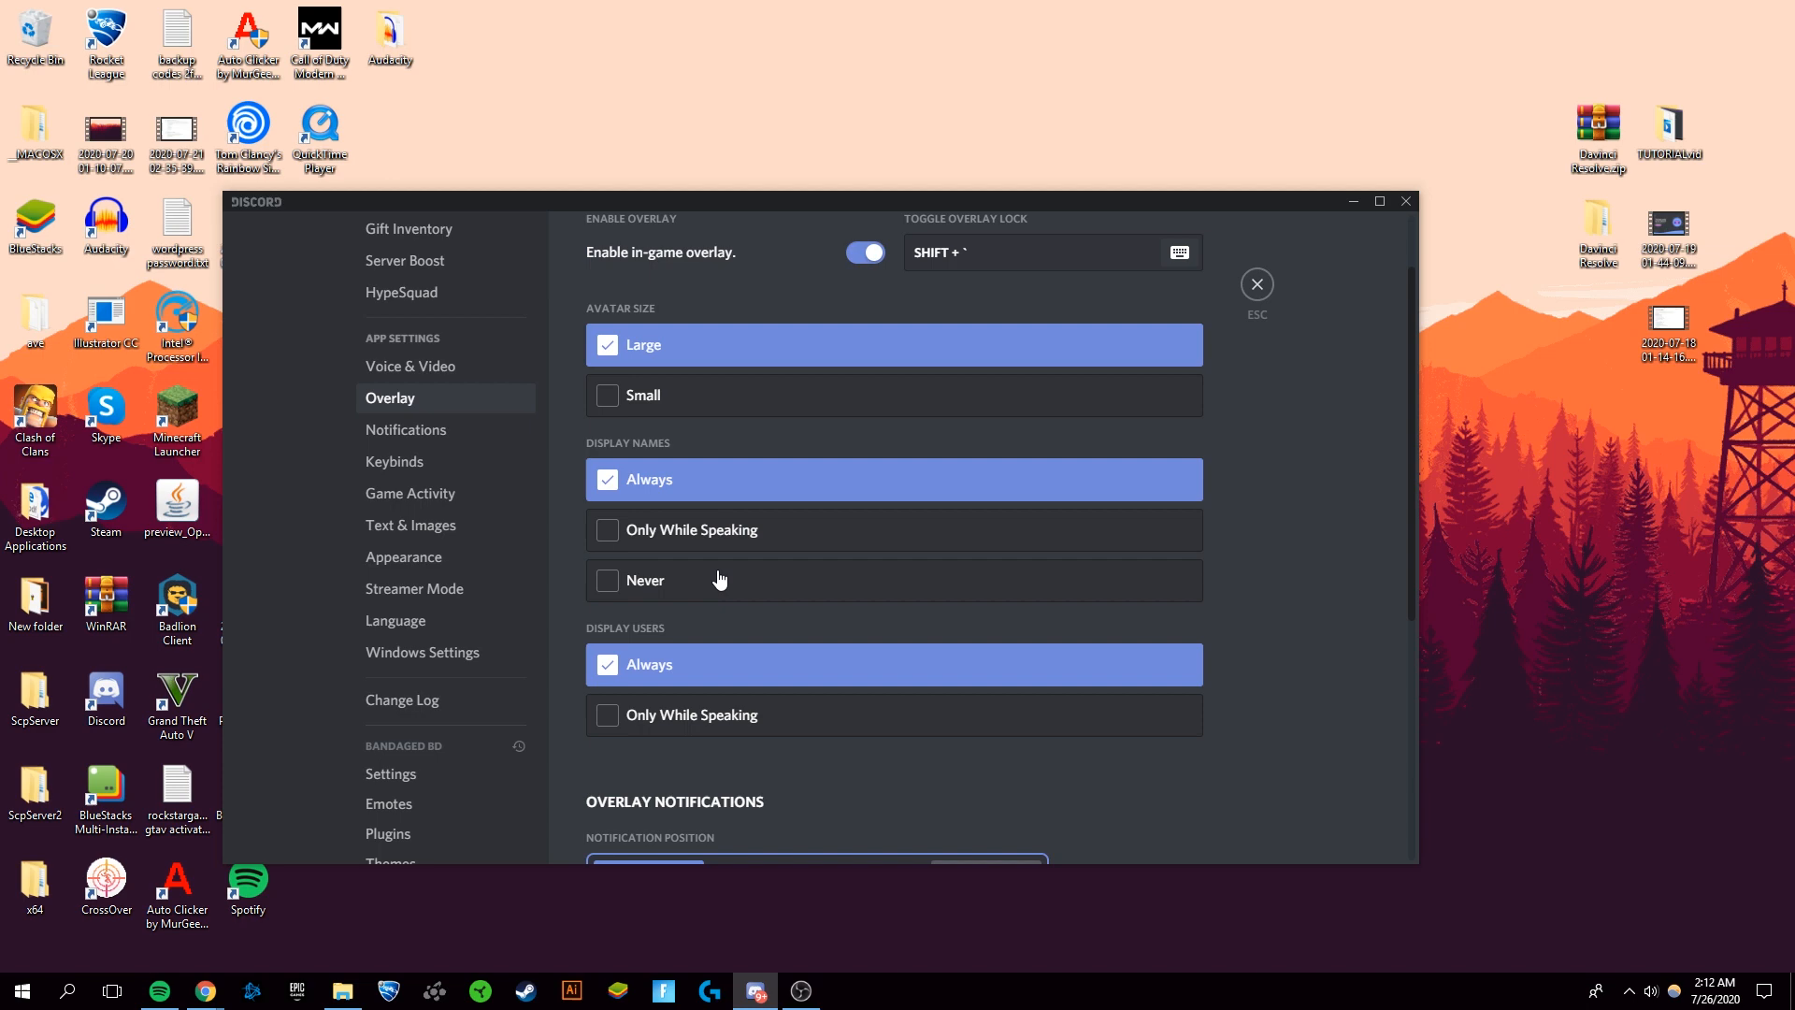
{"action": "scroll", "coordinate": [716, 540], "scroll_direction": "down", "scroll_amount": 2}
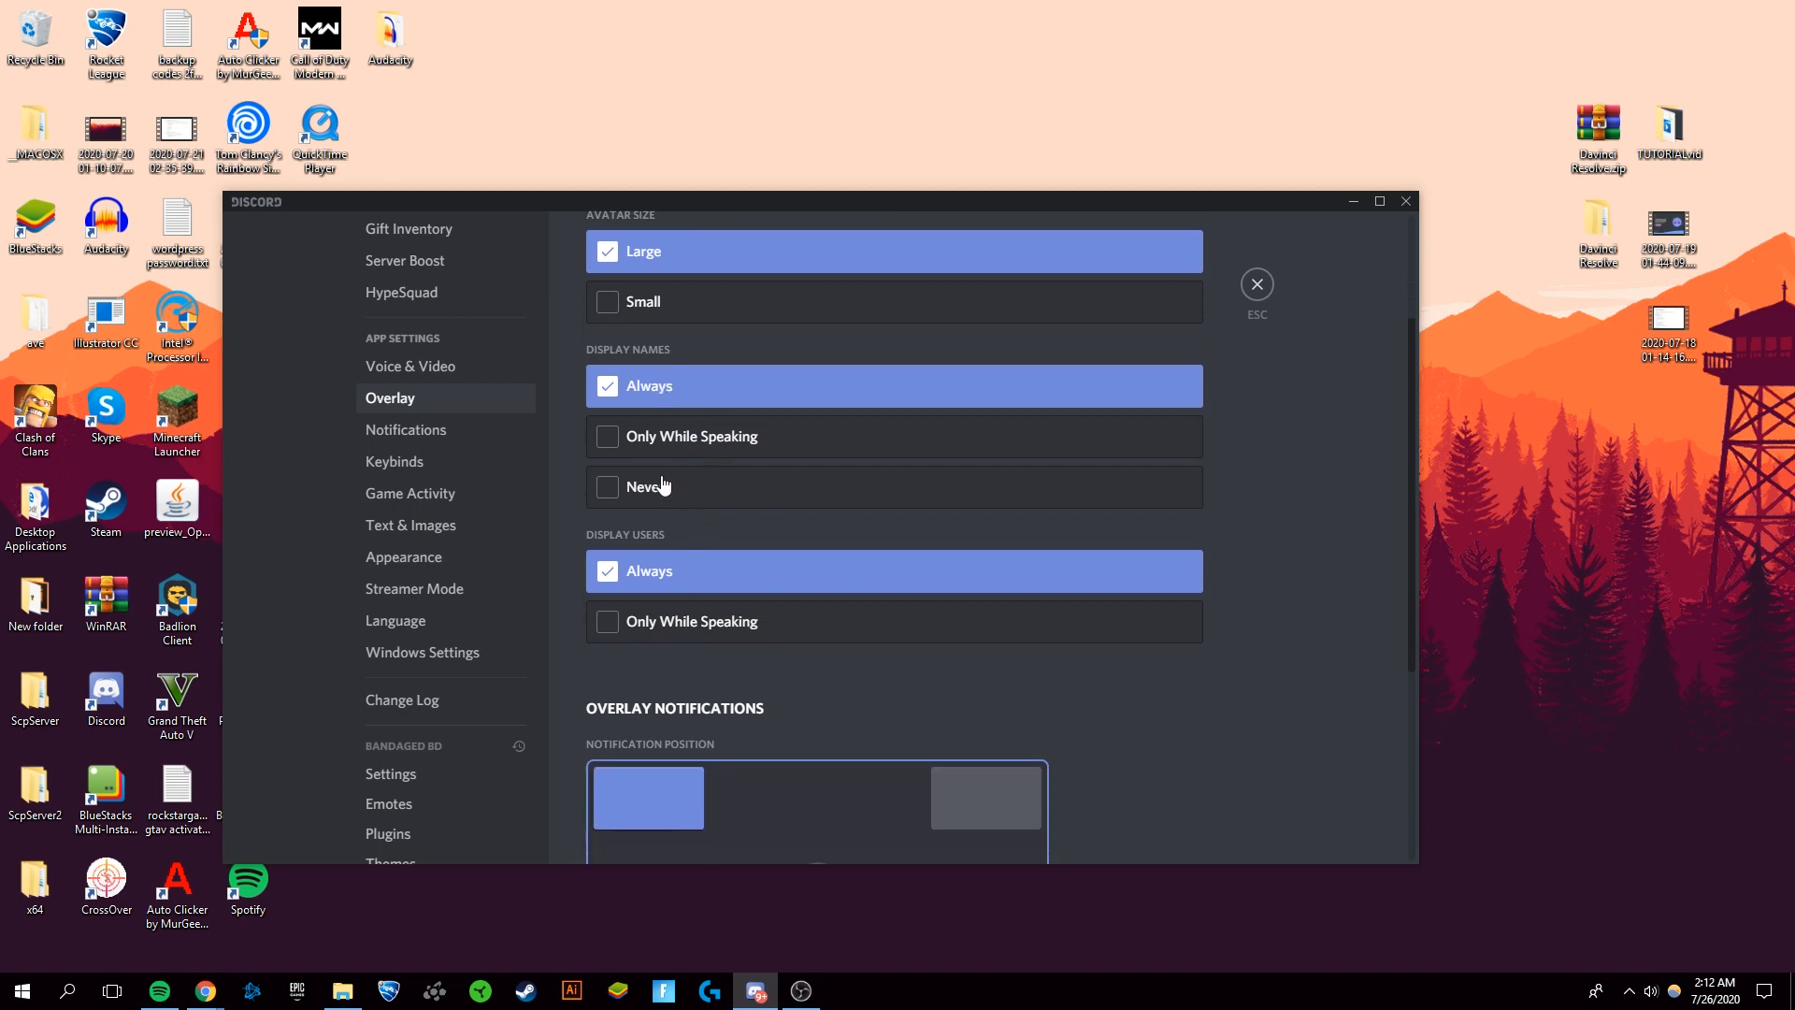
{"action": "scroll", "coordinate": [750, 534], "scroll_direction": "down", "scroll_amount": 1}
{"action": "scroll", "coordinate": [751, 535], "scroll_direction": "down", "scroll_amount": 1}
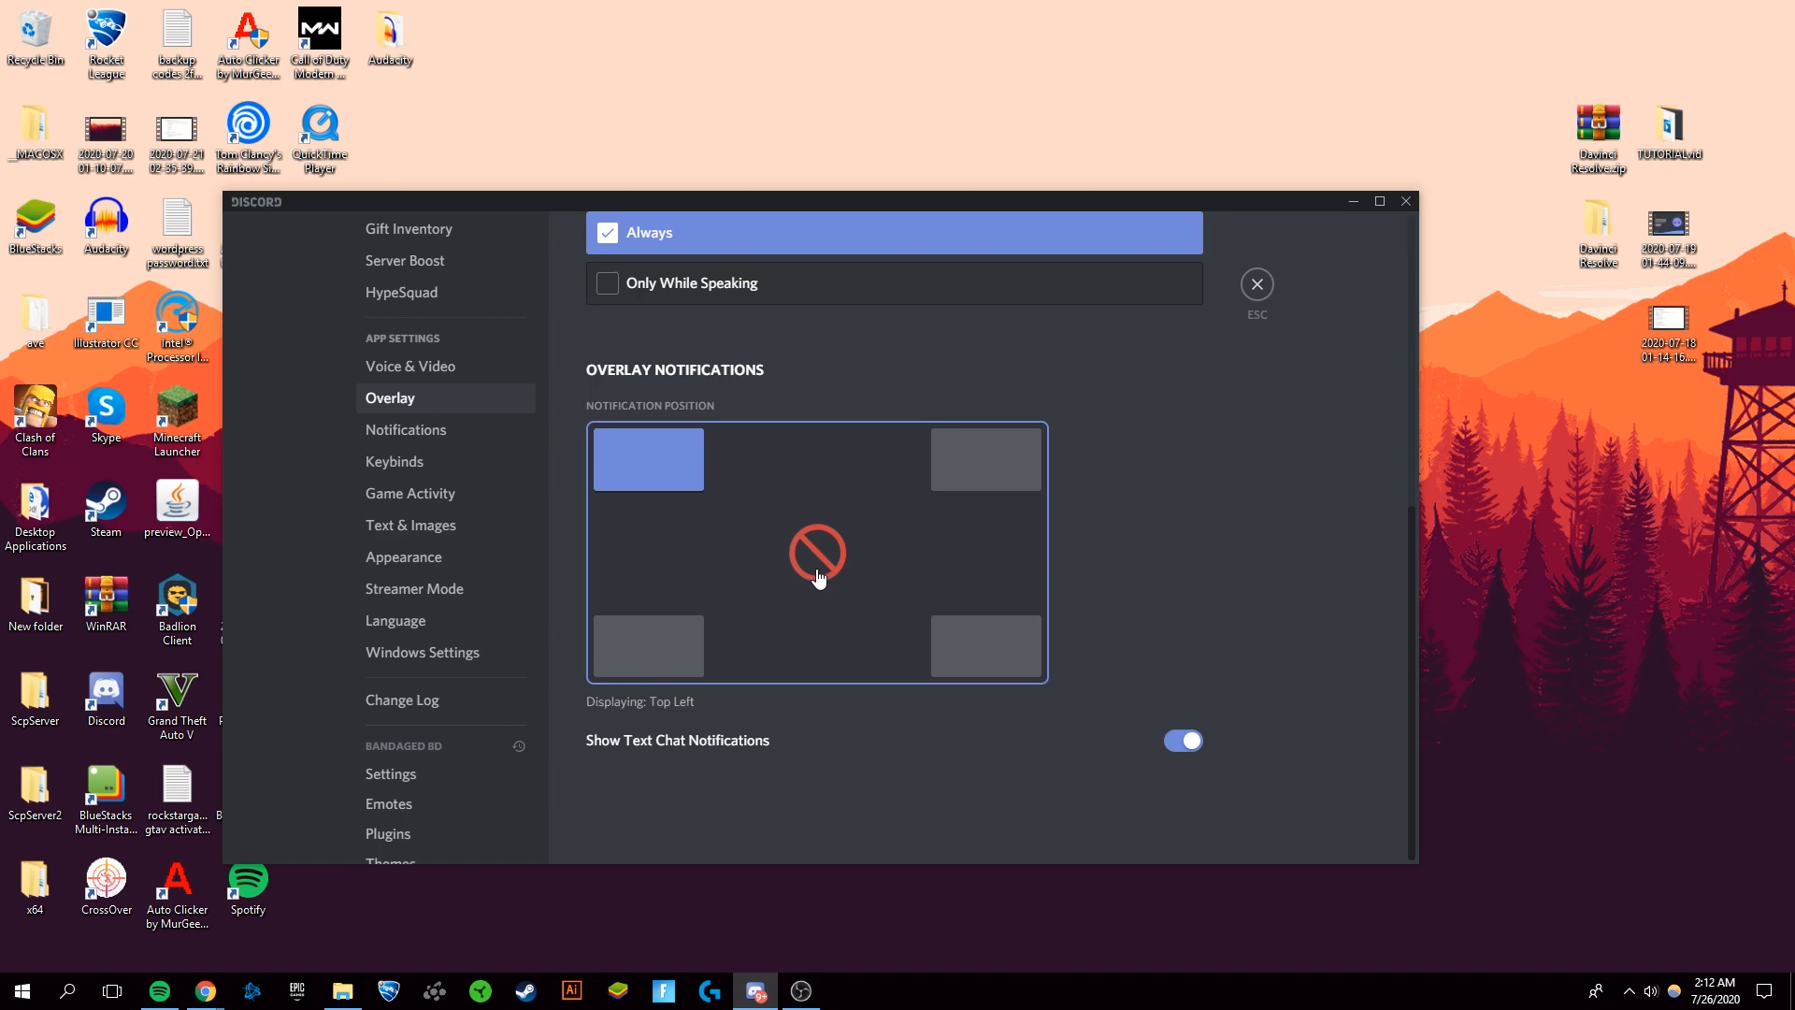
{"action": "left_click", "coordinate": [818, 555]}
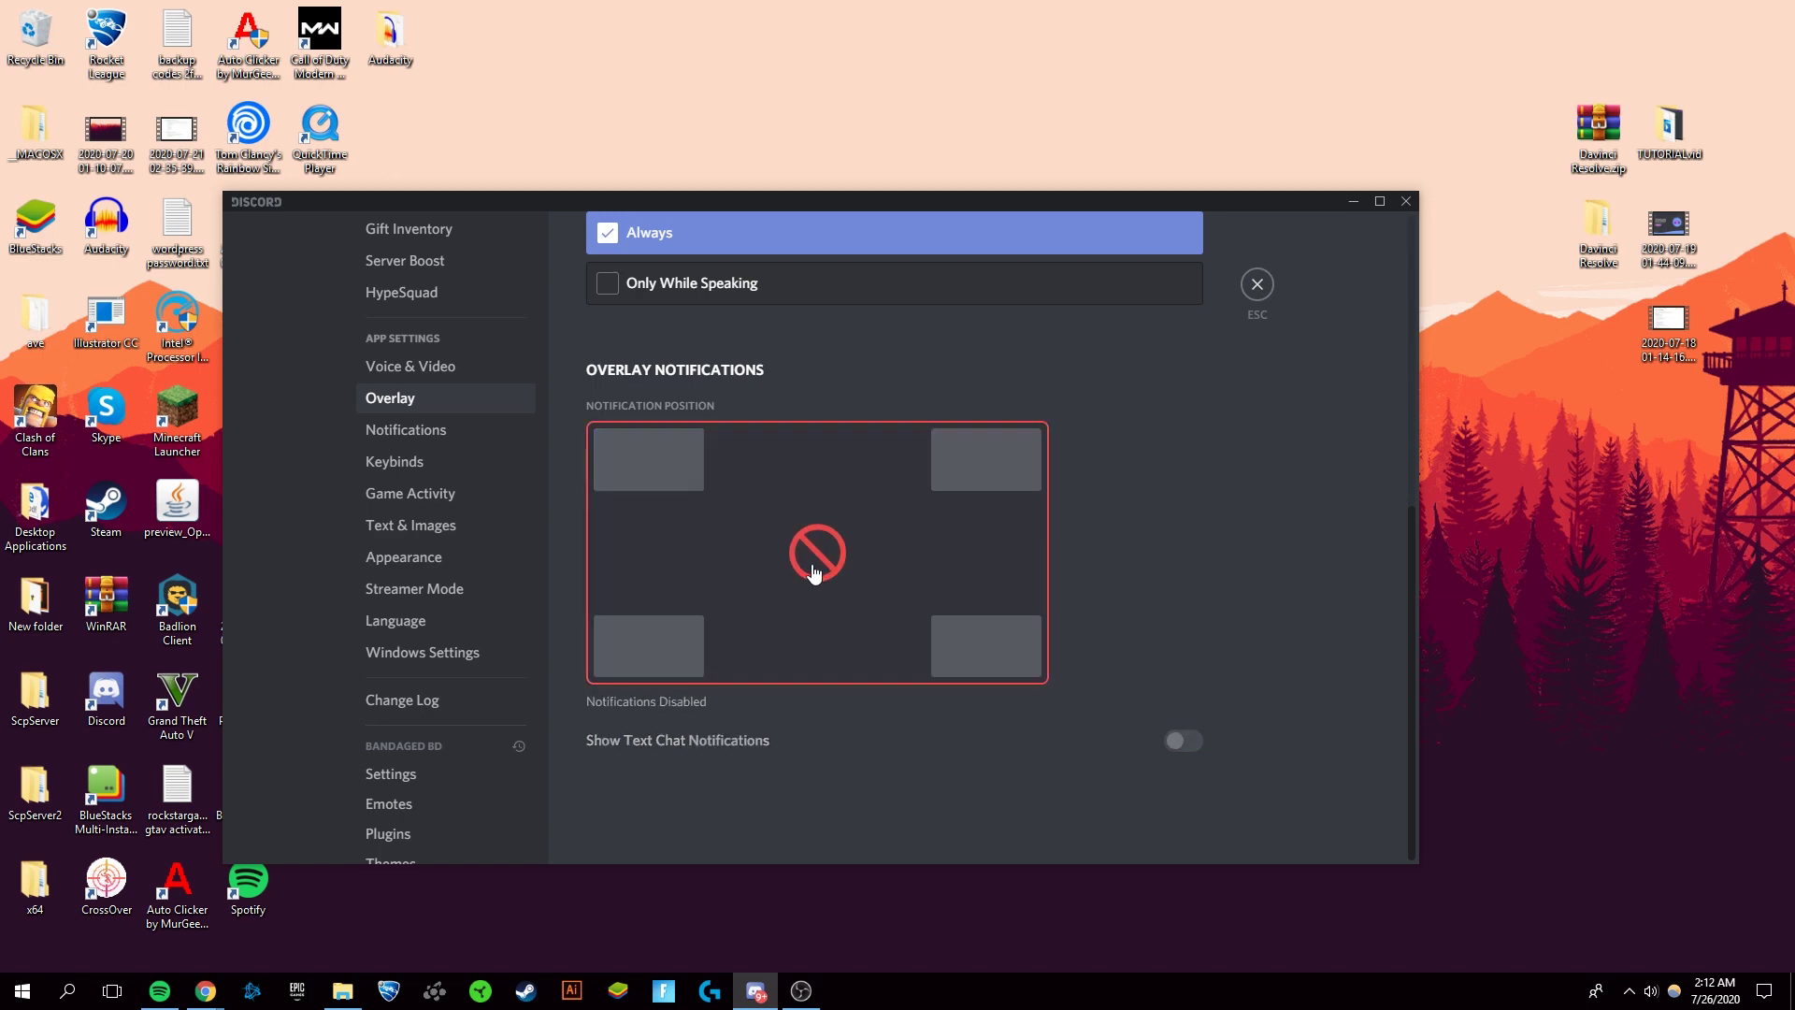
{"action": "left_click", "coordinate": [939, 462]}
{"action": "left_click", "coordinate": [973, 646]}
{"action": "left_click", "coordinate": [673, 478]}
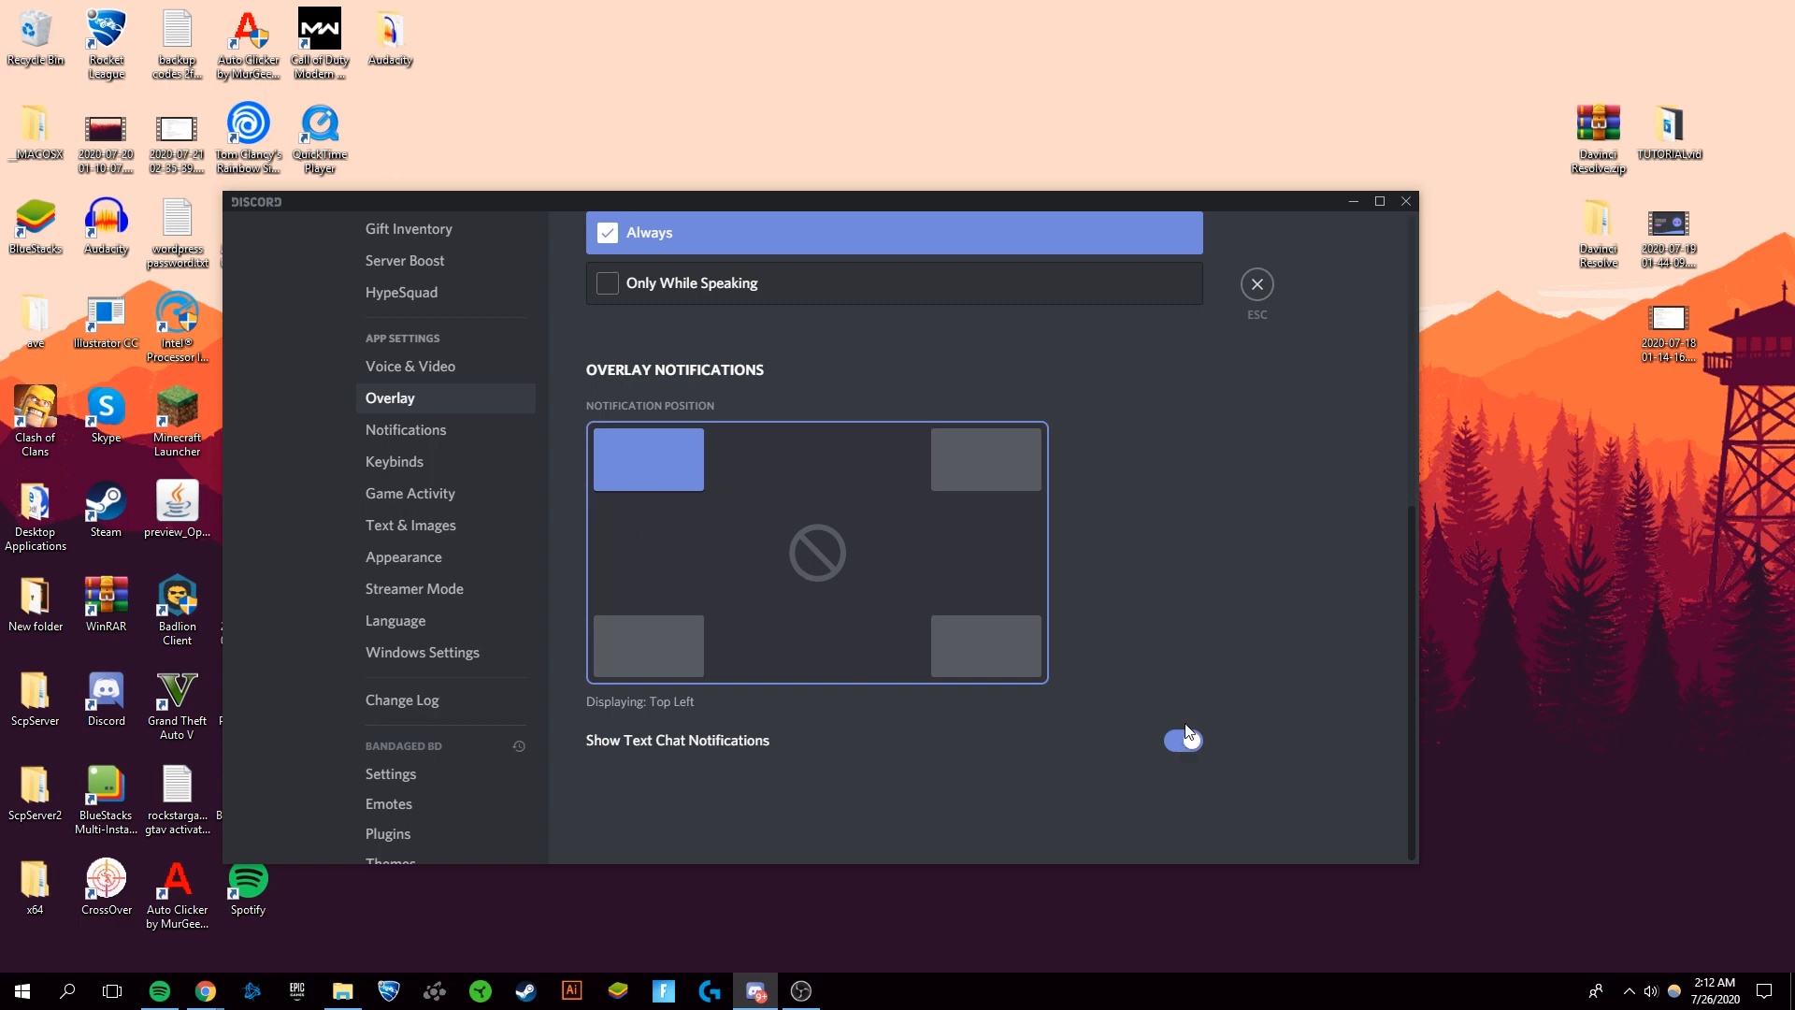
{"action": "scroll", "coordinate": [1069, 534], "scroll_direction": "up", "scroll_amount": 5}
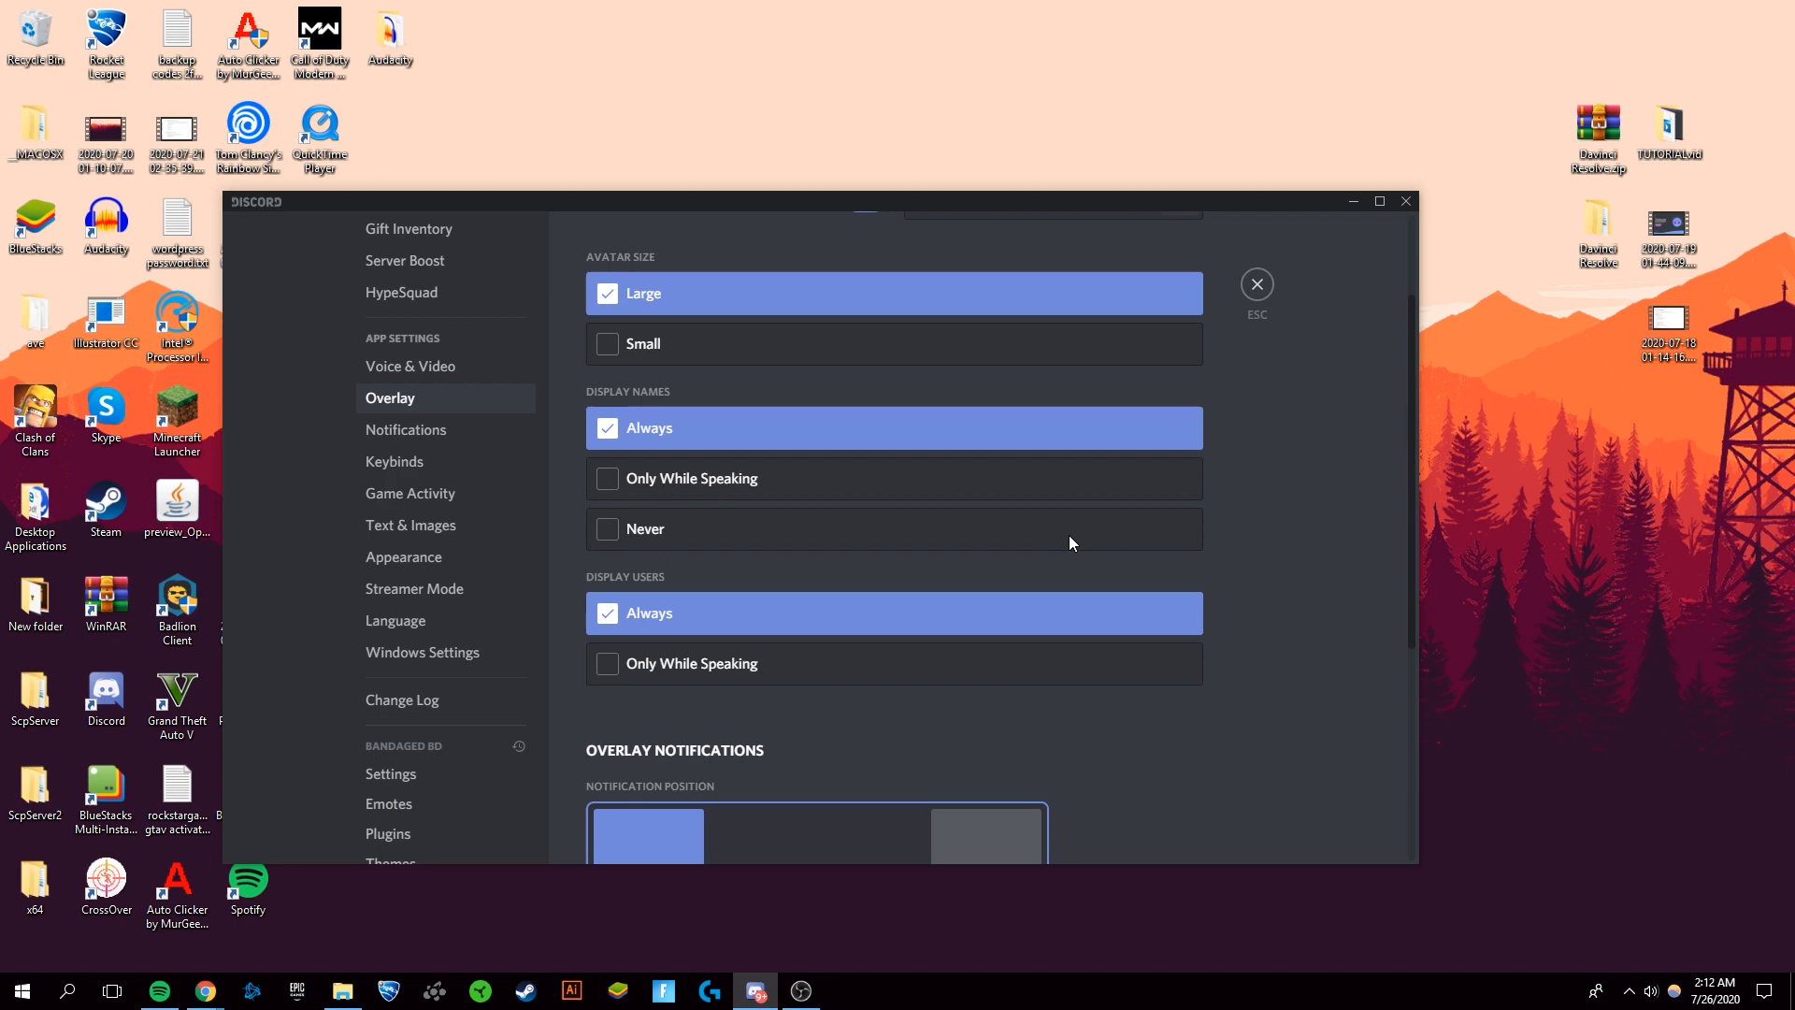
{"action": "scroll", "coordinate": [1076, 532], "scroll_direction": "up", "scroll_amount": 3}
{"action": "scroll", "coordinate": [1104, 578], "scroll_direction": "down", "scroll_amount": 5}
{"action": "scroll", "coordinate": [1103, 574], "scroll_direction": "up", "scroll_amount": 5}
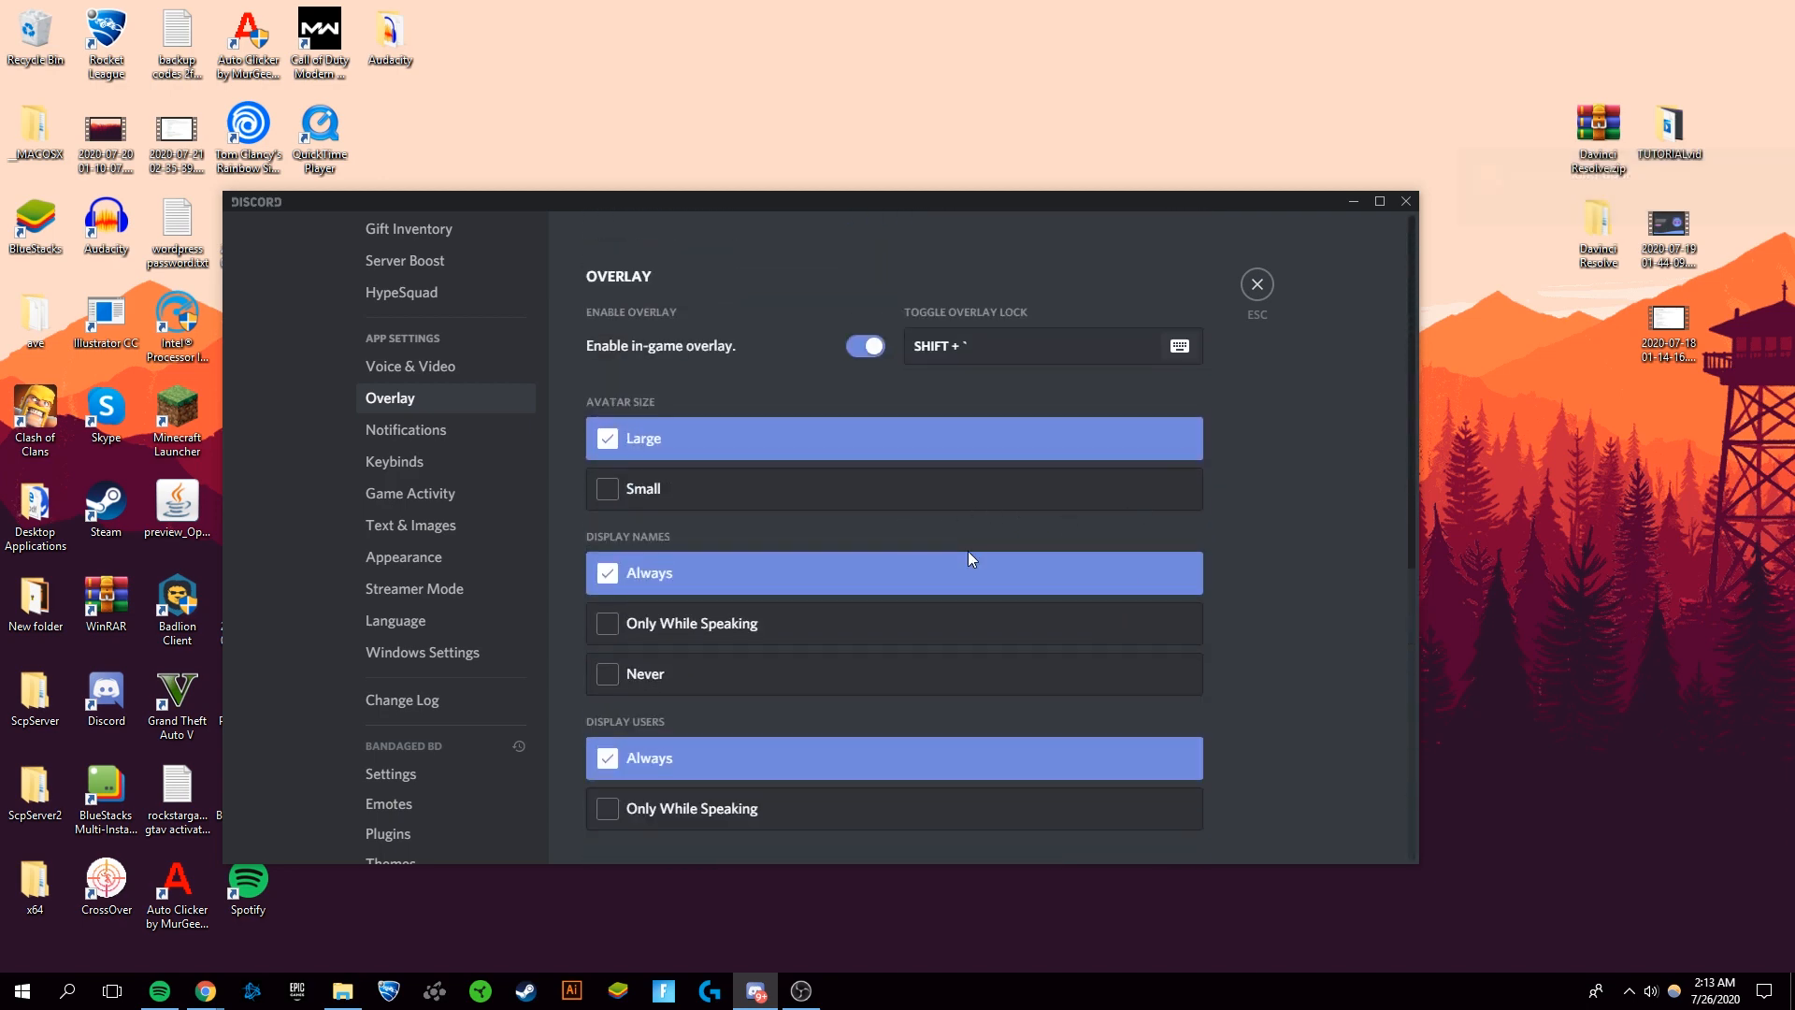
{"action": "scroll", "coordinate": [968, 552], "scroll_direction": "down", "scroll_amount": 5}
{"action": "scroll", "coordinate": [954, 568], "scroll_direction": "up", "scroll_amount": 5}
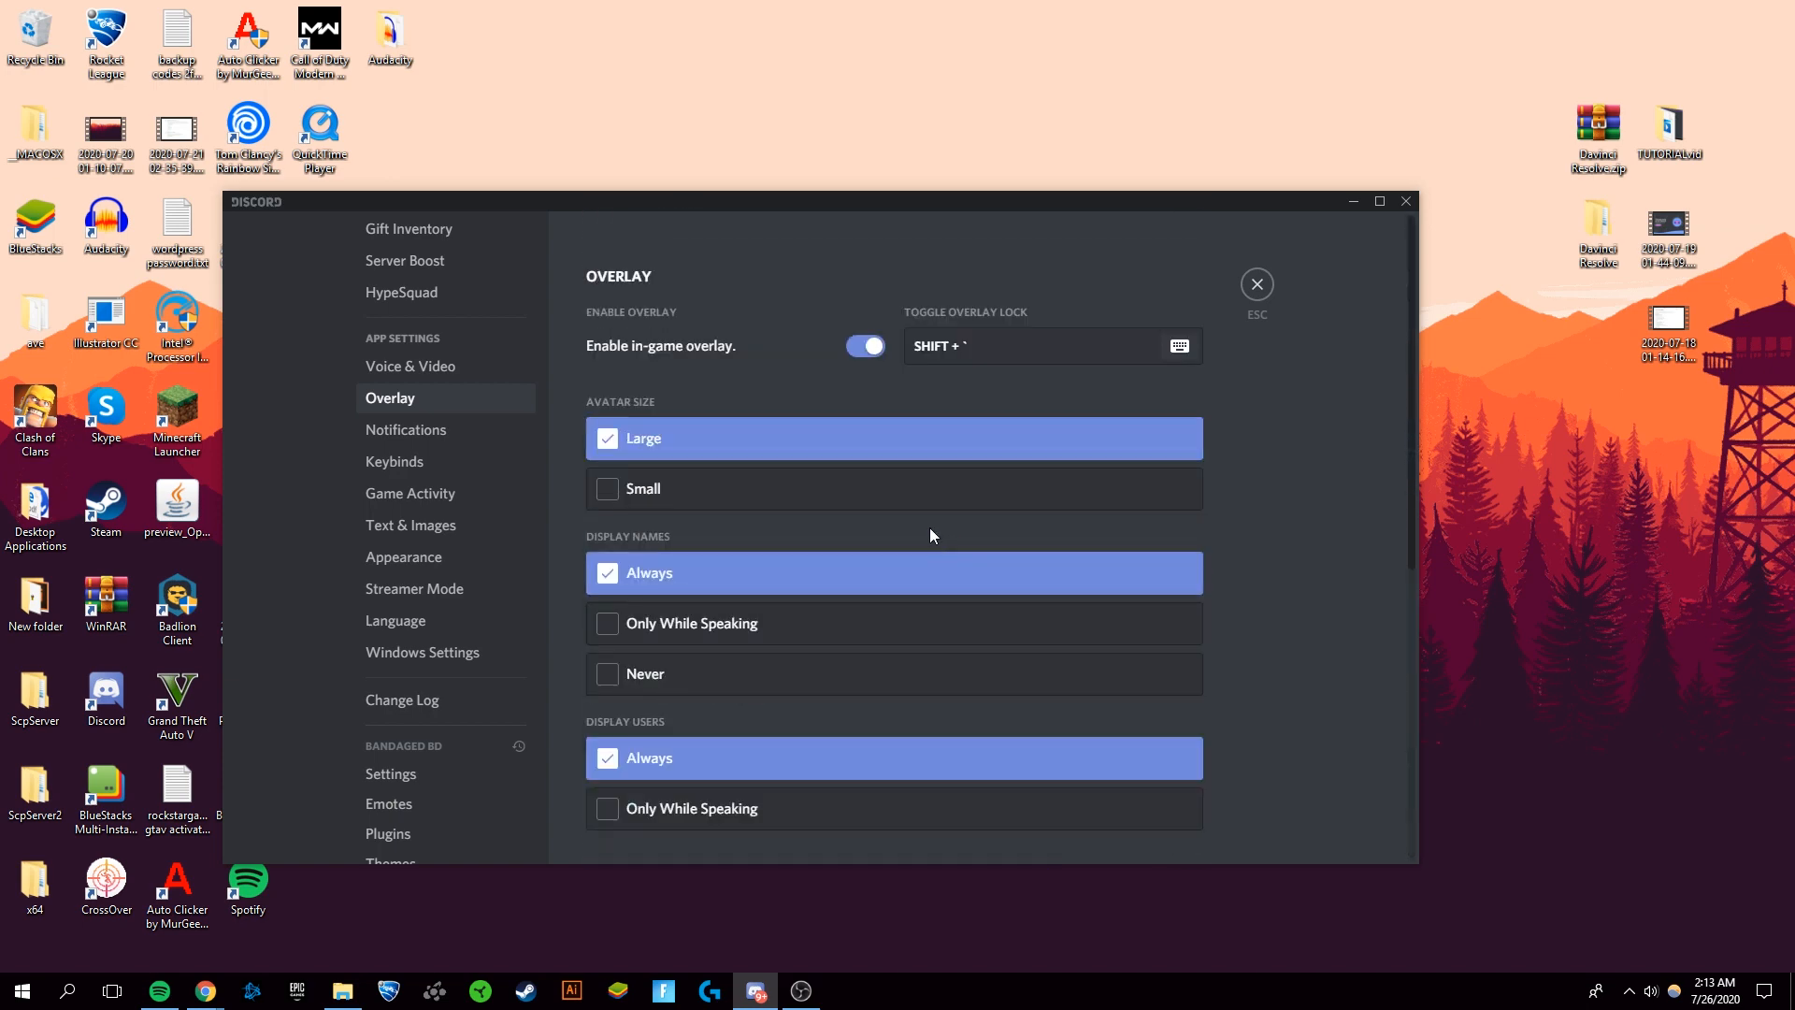